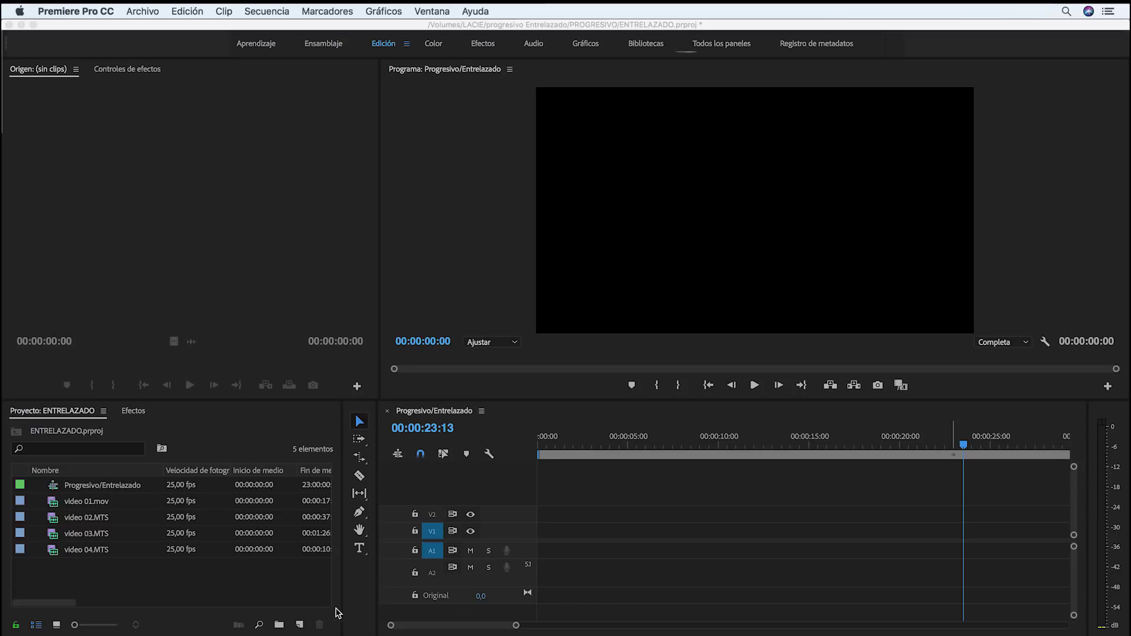
# Create a new sequence from the AVCHD 1080p25 preset (1920x1080, 25 fps, progressive).
pyautogui.click(299, 625)
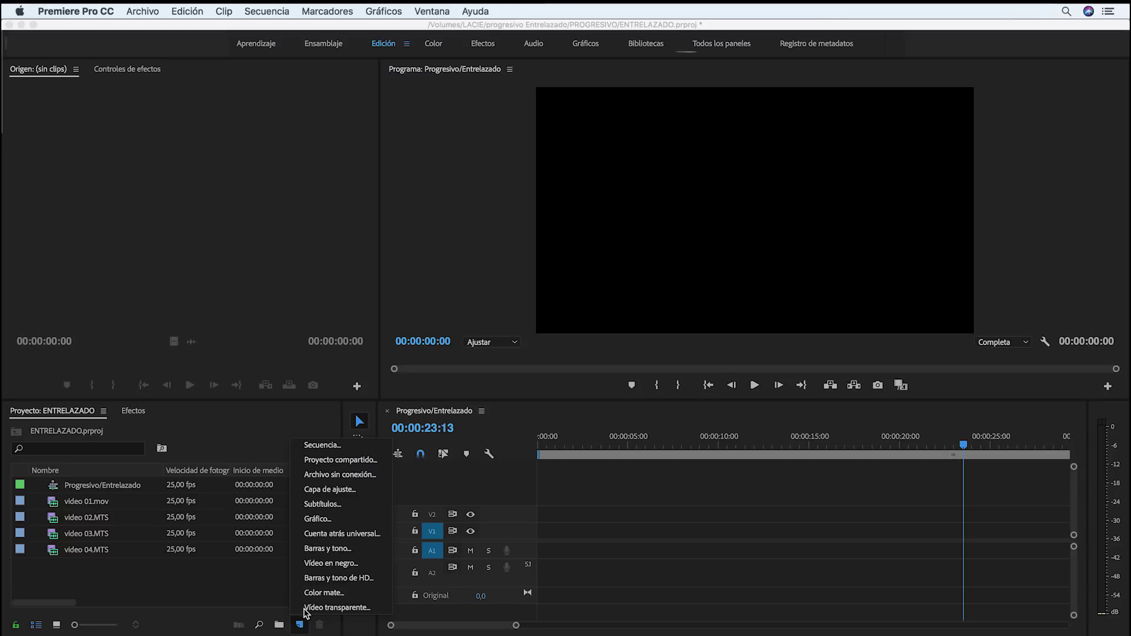
pyautogui.click(324, 451)
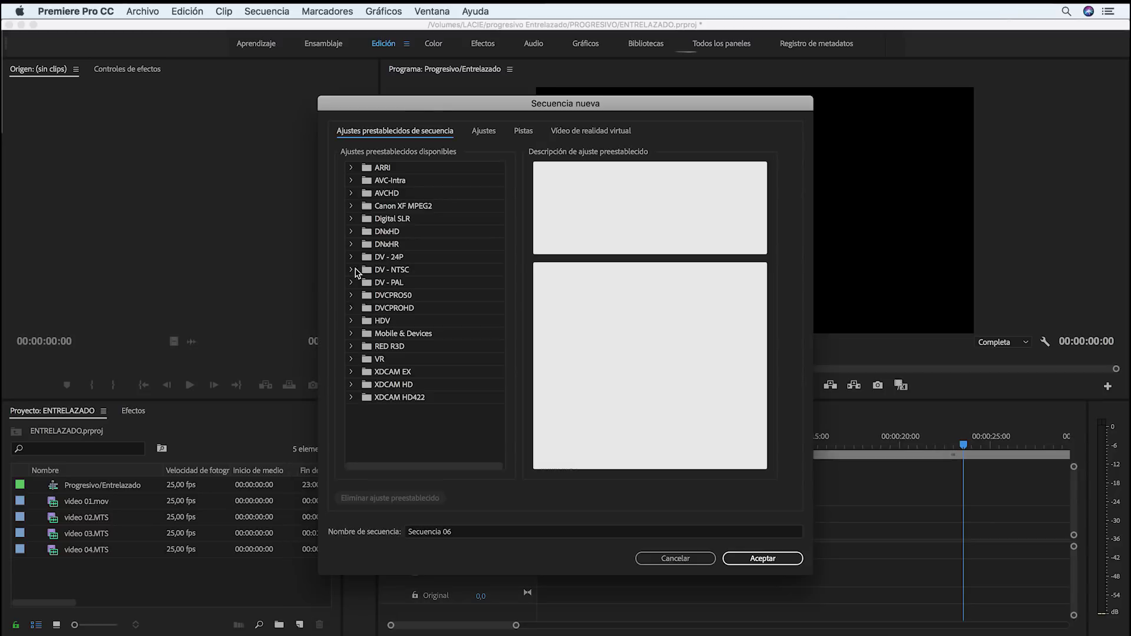
pyautogui.click(350, 193)
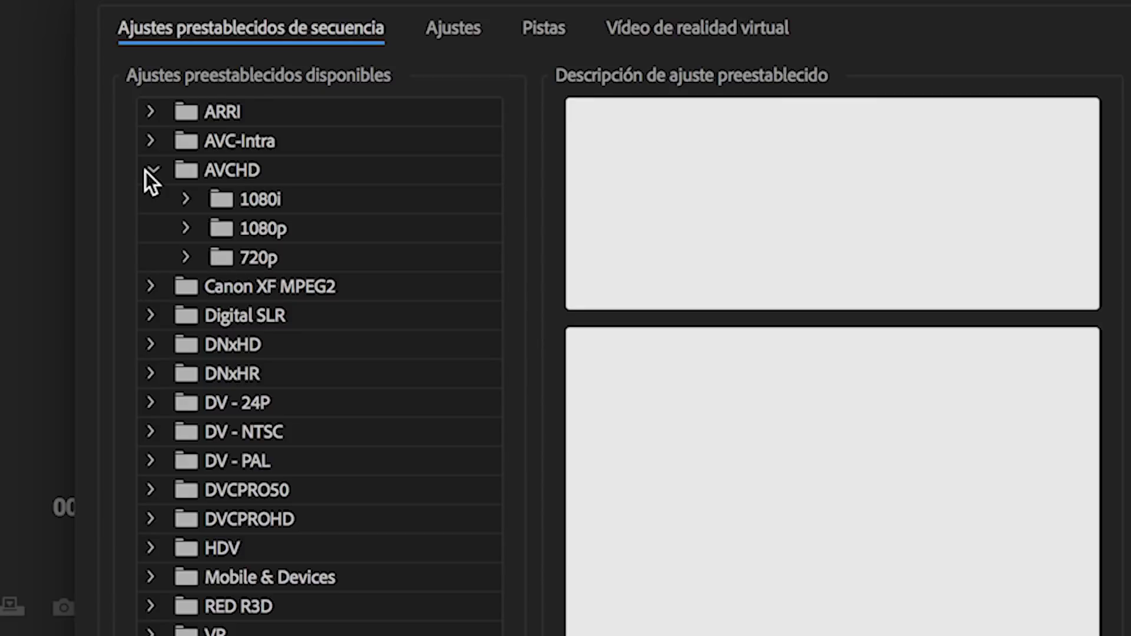
pyautogui.click(188, 228)
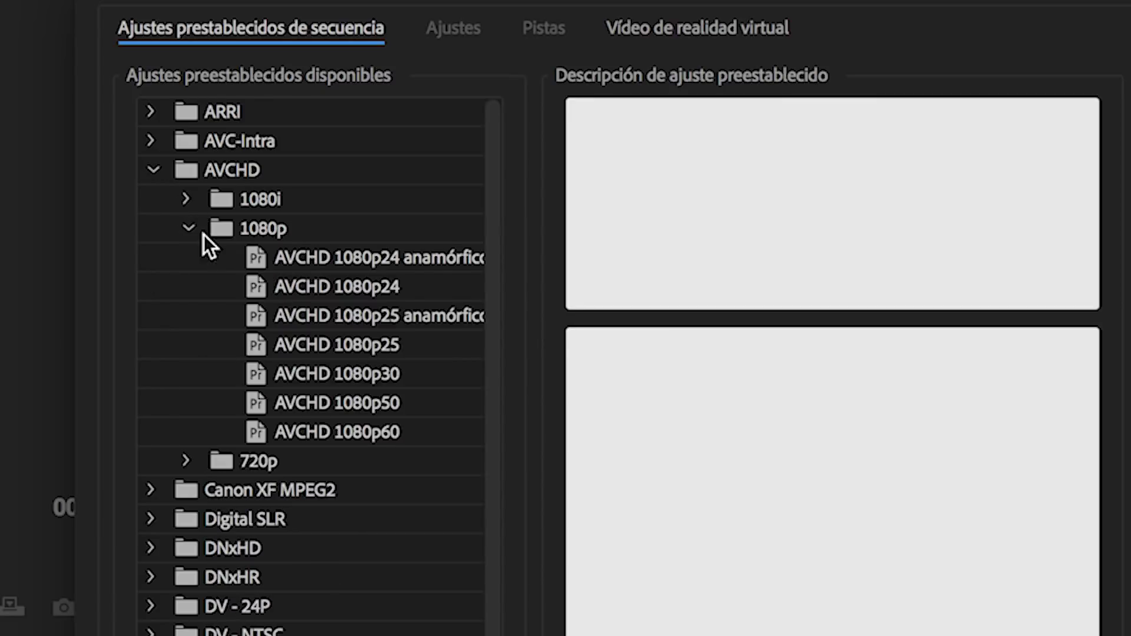
pyautogui.click(326, 349)
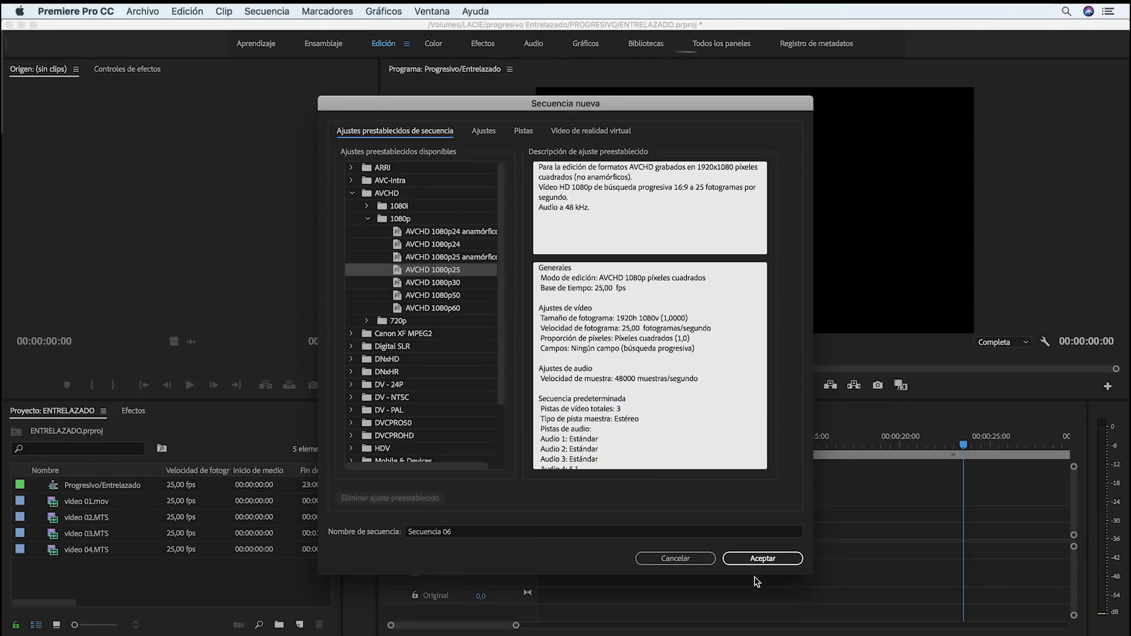
pyautogui.click(758, 560)
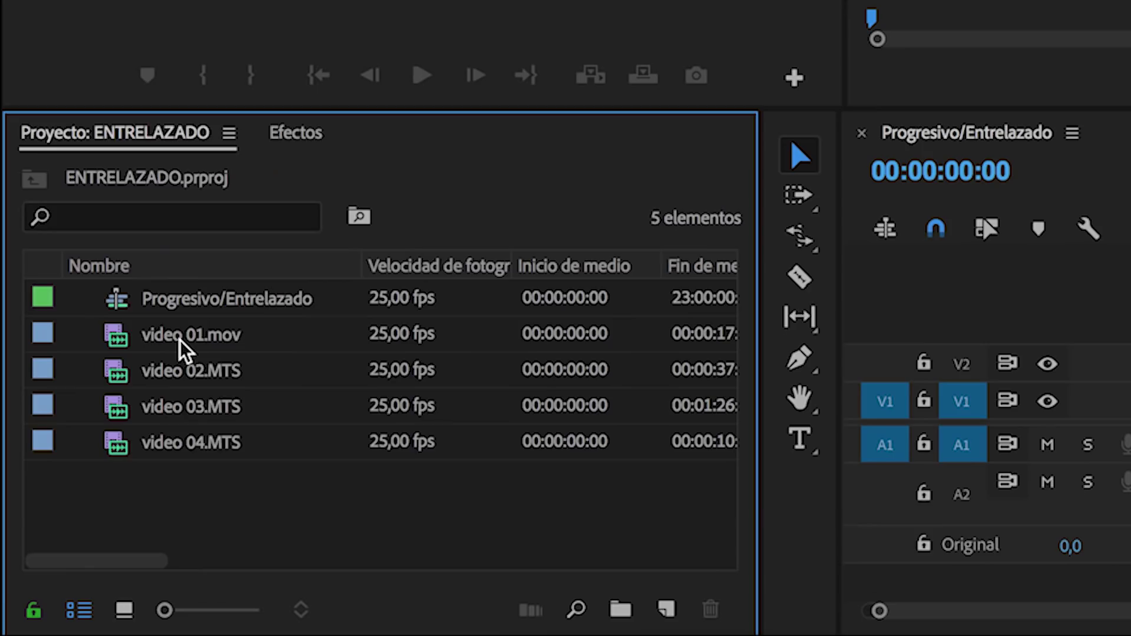
pyautogui.moveTo(80, 507)
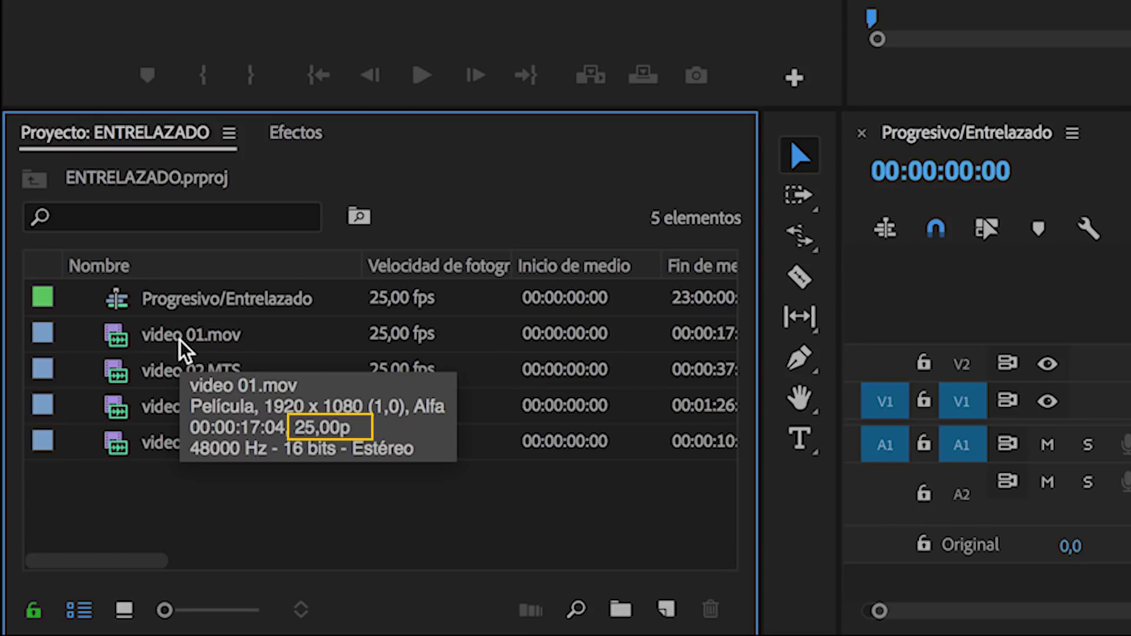
pyautogui.moveTo(184, 372)
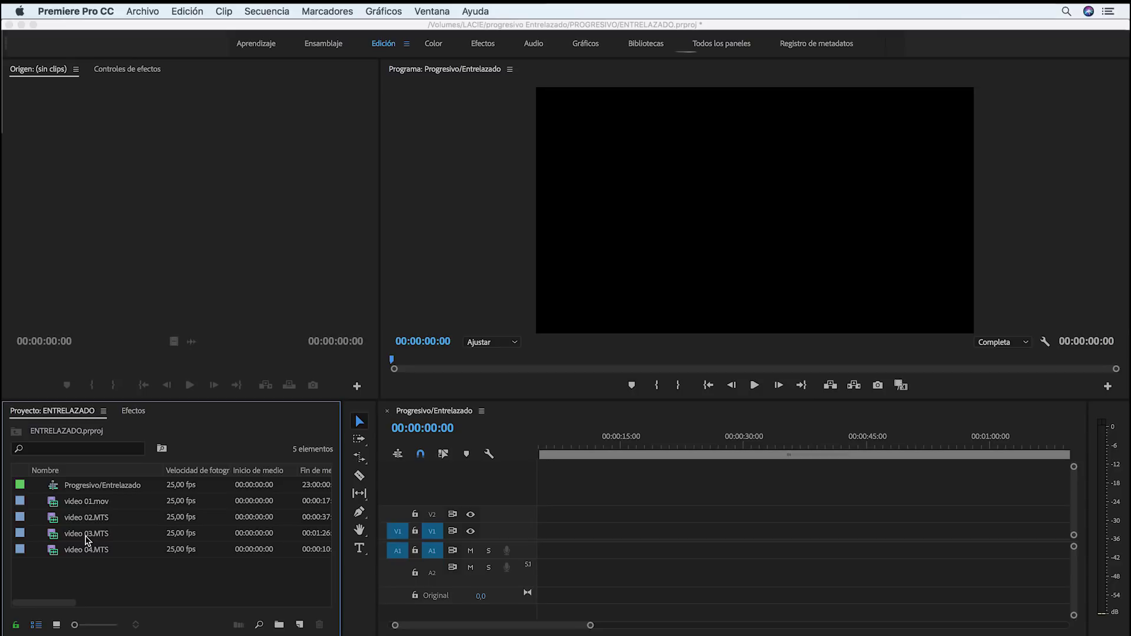
# Place video 01.mov and video 02.MTS on track V1 in order and preview them.
pyautogui.moveTo(80, 502)
pyautogui.mouseDown()
pyautogui.moveTo(519, 500)
pyautogui.moveTo(527, 536)
pyautogui.mouseUp()
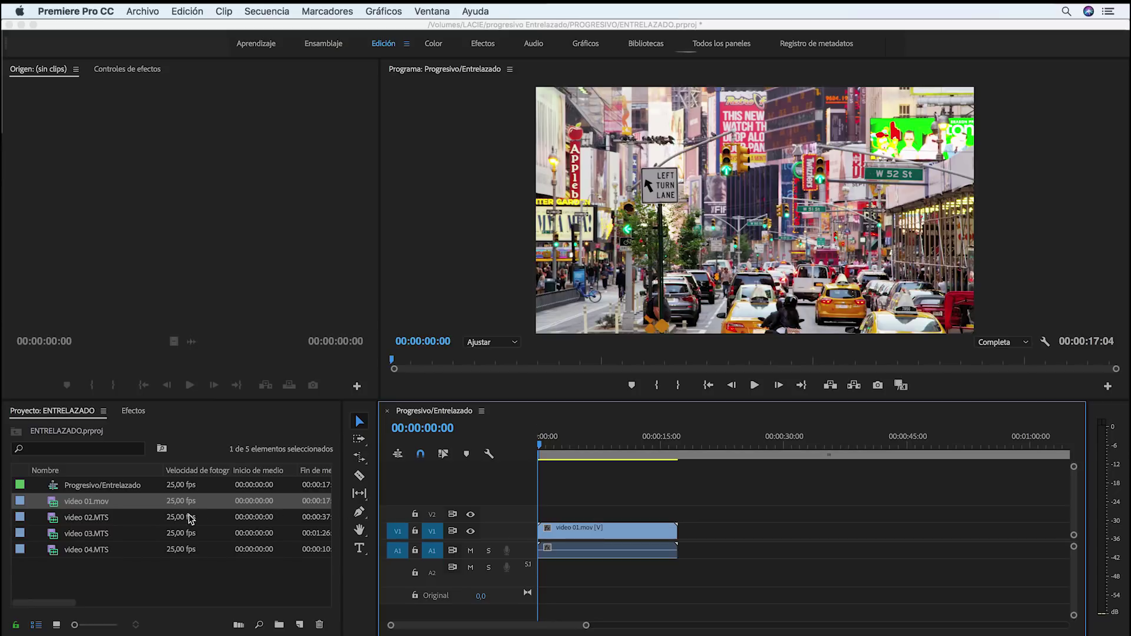
pyautogui.click(94, 522)
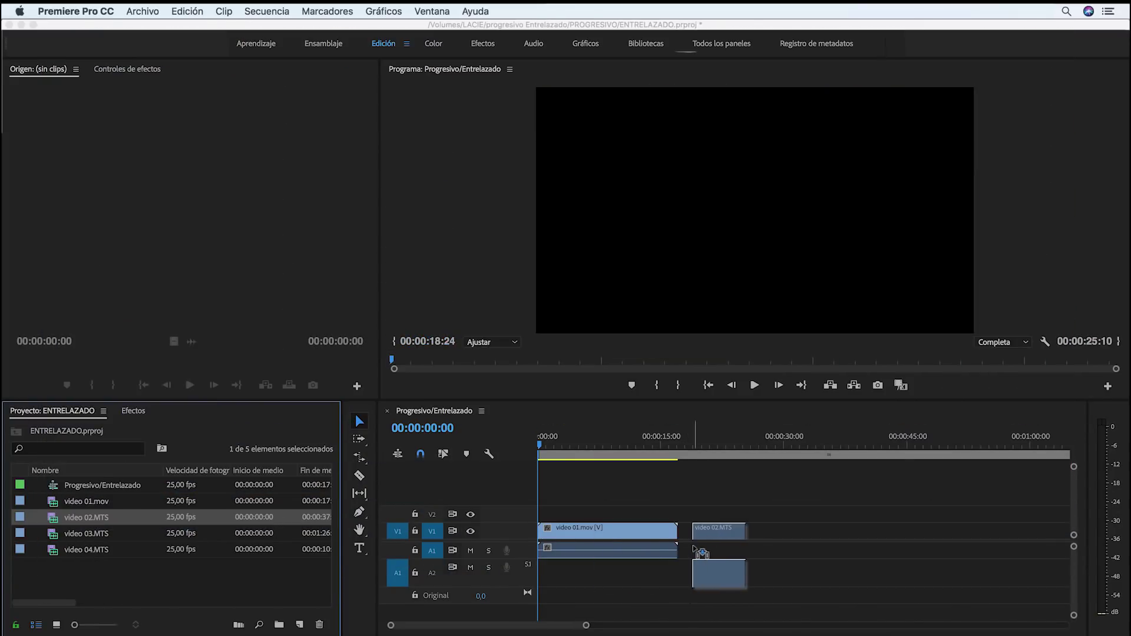
pyautogui.moveTo(701, 552); pyautogui.dragTo(686, 551)
pyautogui.moveTo(551, 446); pyautogui.dragTo(690, 454)
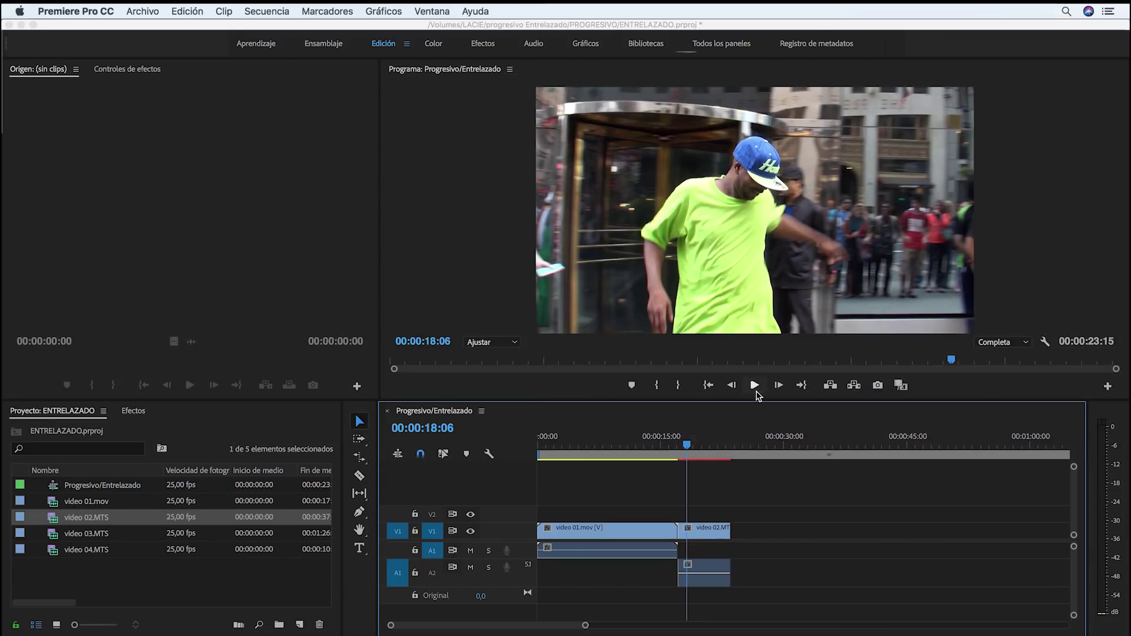
pyautogui.click(755, 386)
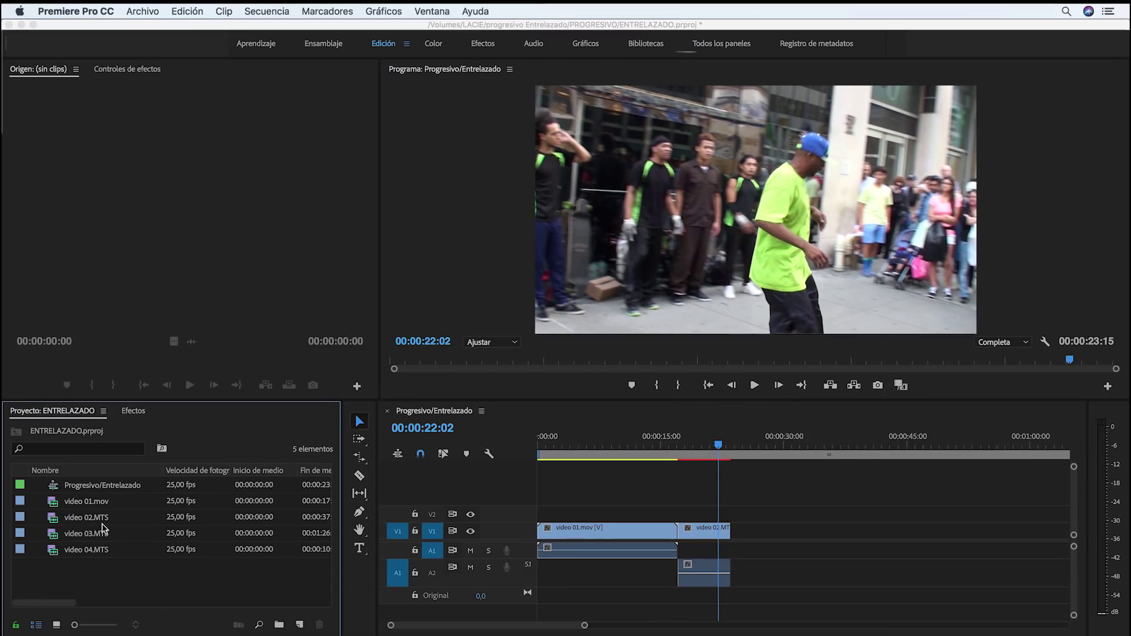
# Append video 03.MTS and video 04.MTS to the timeline and play them back.
pyautogui.moveTo(104, 532); pyautogui.dragTo(759, 530)
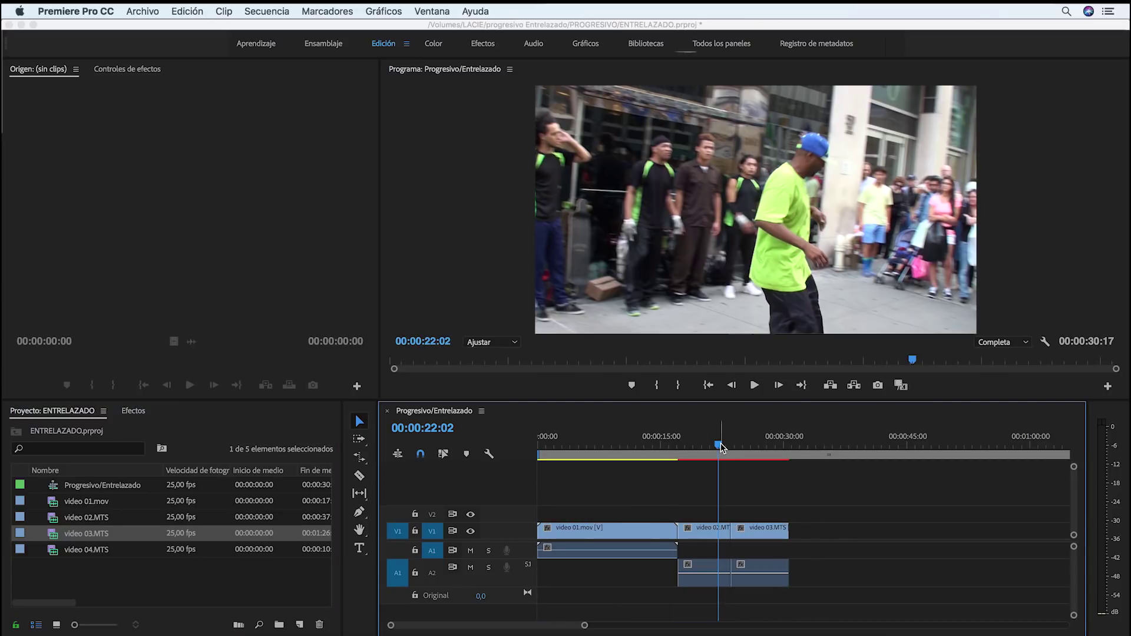
pyautogui.press('space')
pyautogui.click(755, 386)
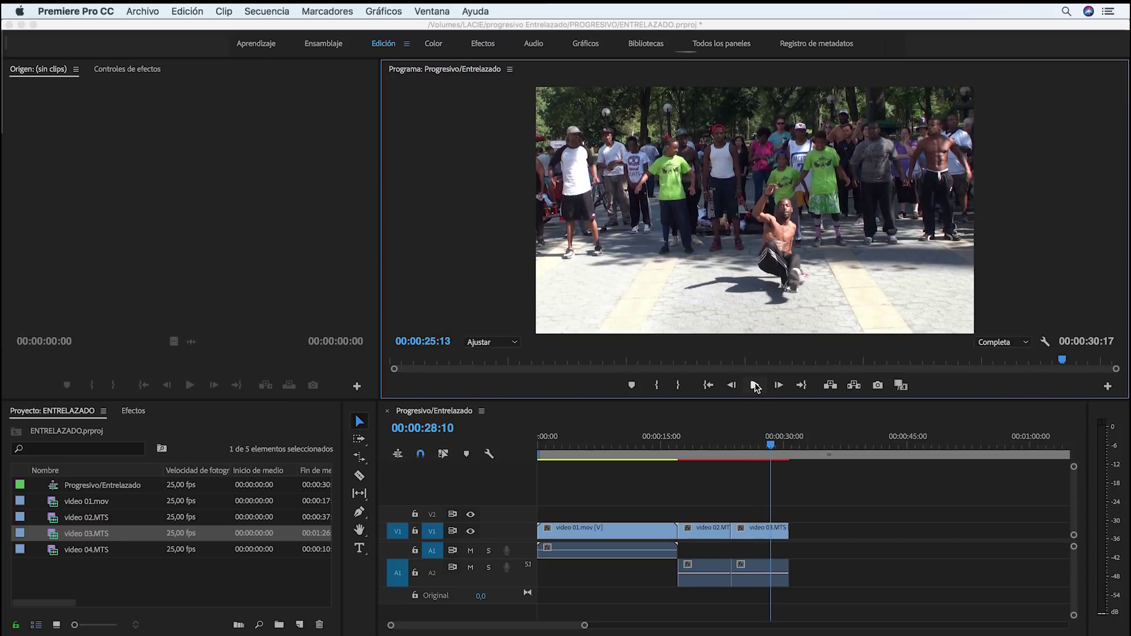
pyautogui.click(88, 551)
pyautogui.moveTo(88, 551); pyautogui.dragTo(802, 533)
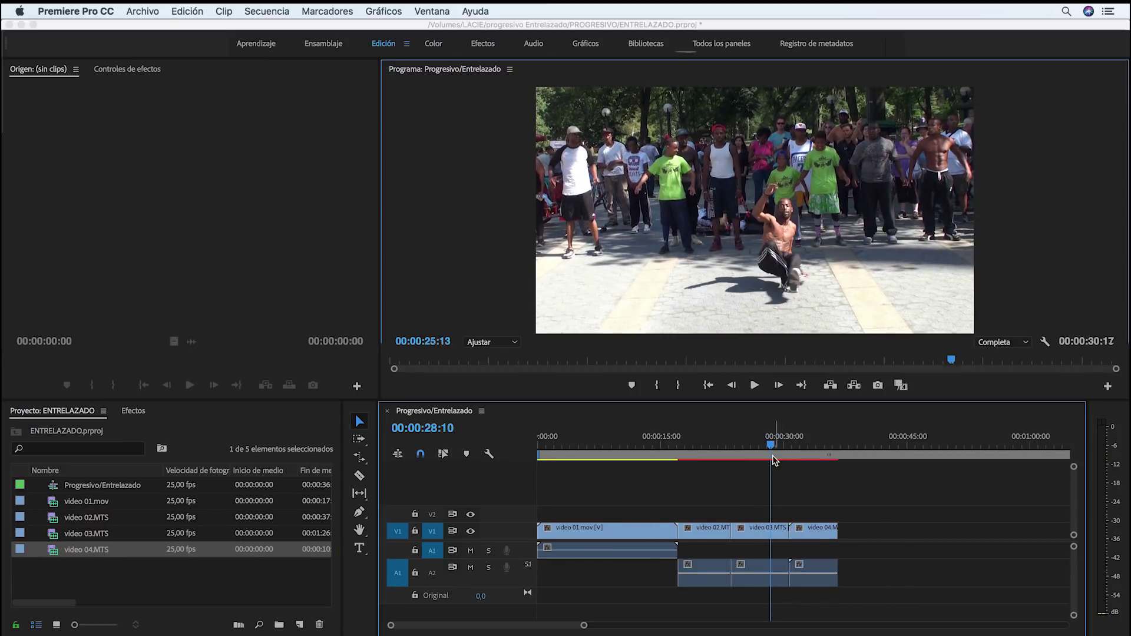
pyautogui.click(791, 457)
pyautogui.click(755, 385)
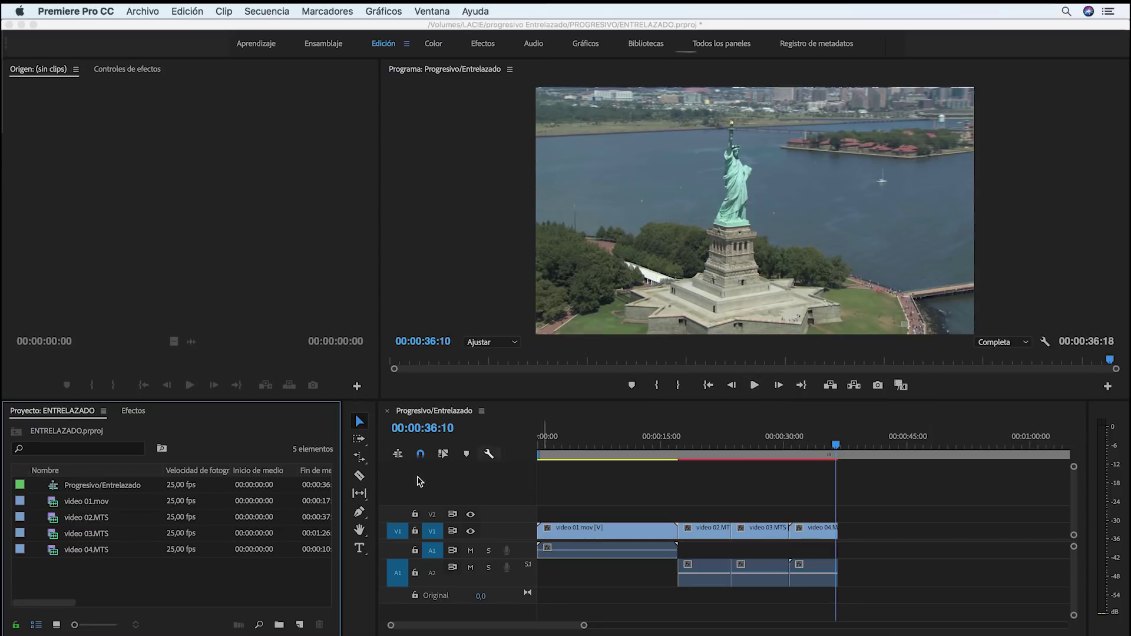
# Enable Invertir dominio de campos for video 04.MTS and replay it from 00:00:30:23.
pyautogui.click(72, 551)
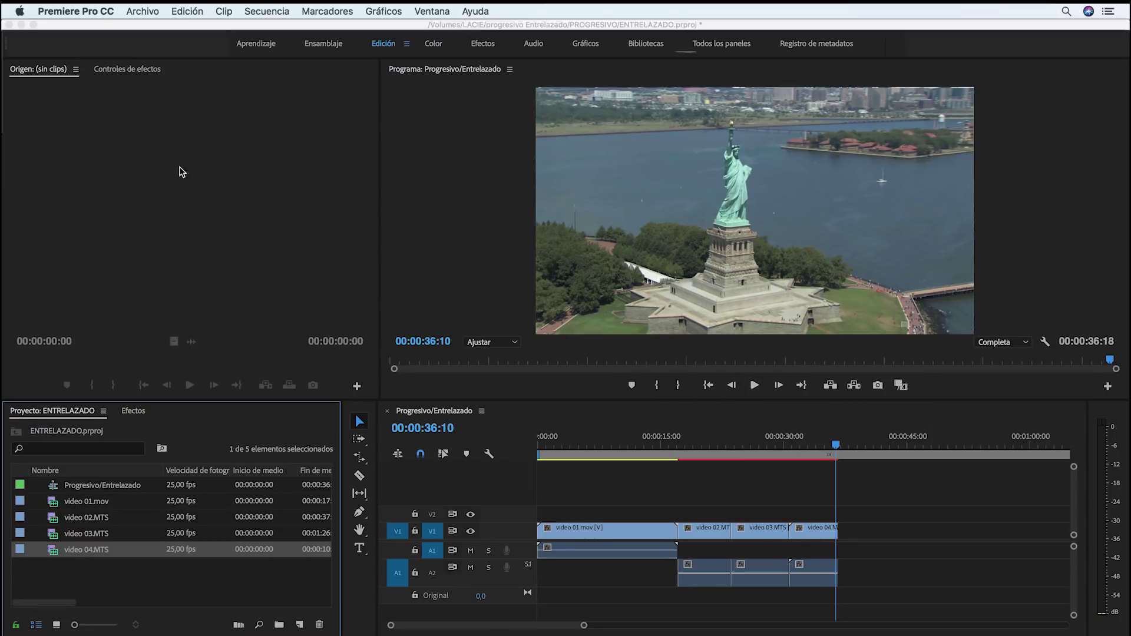
pyautogui.click(224, 12)
pyautogui.moveTo(266, 112)
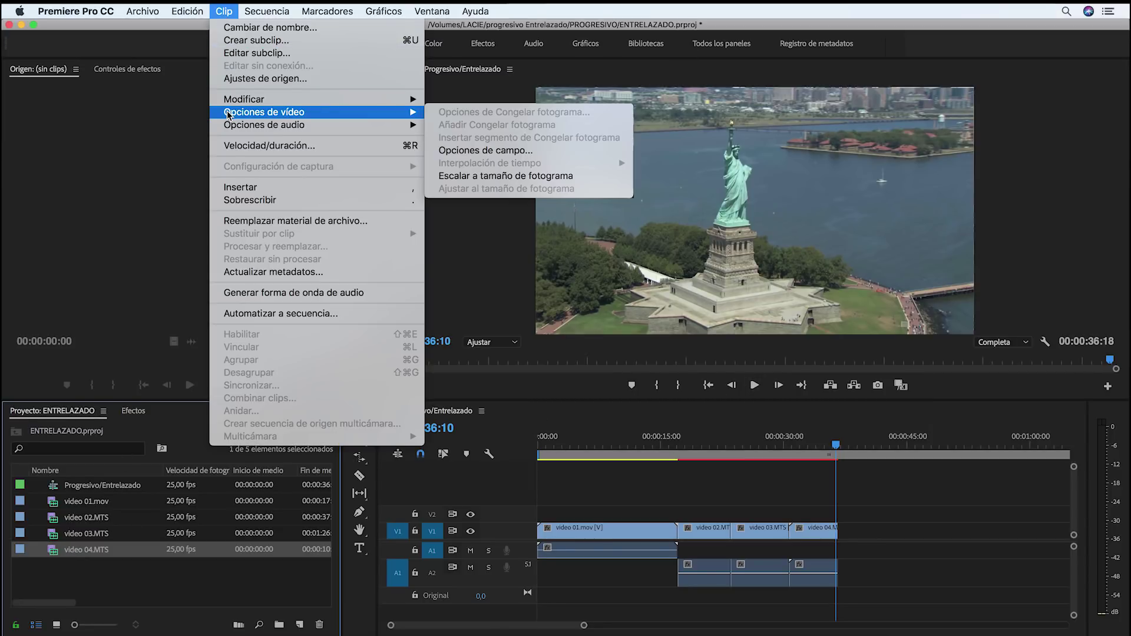
pyautogui.click(471, 155)
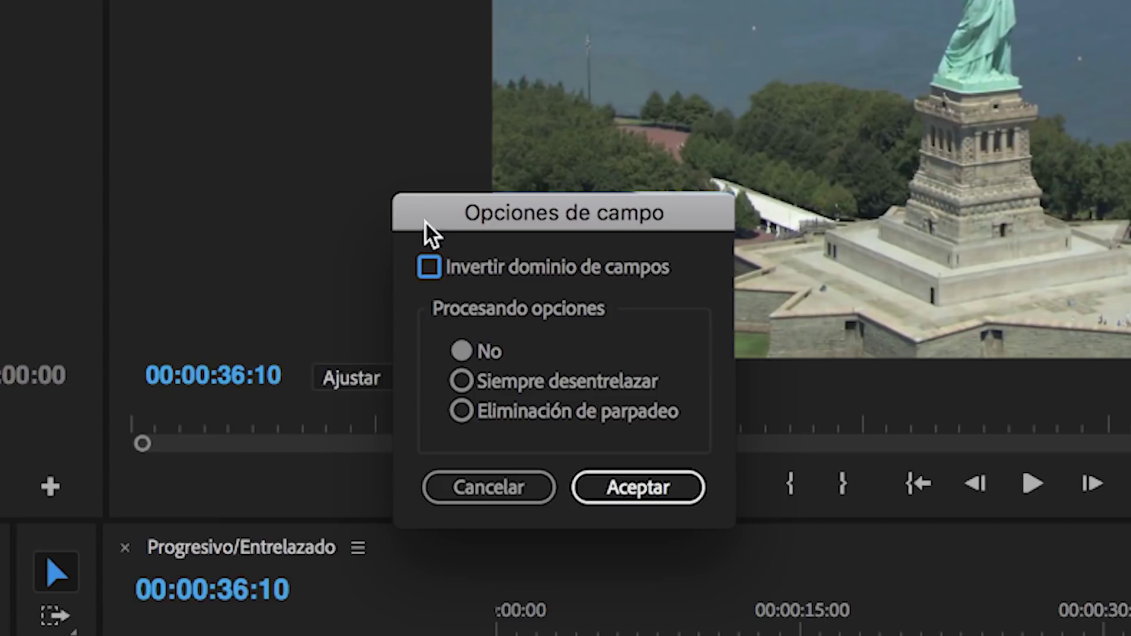
pyautogui.click(430, 267)
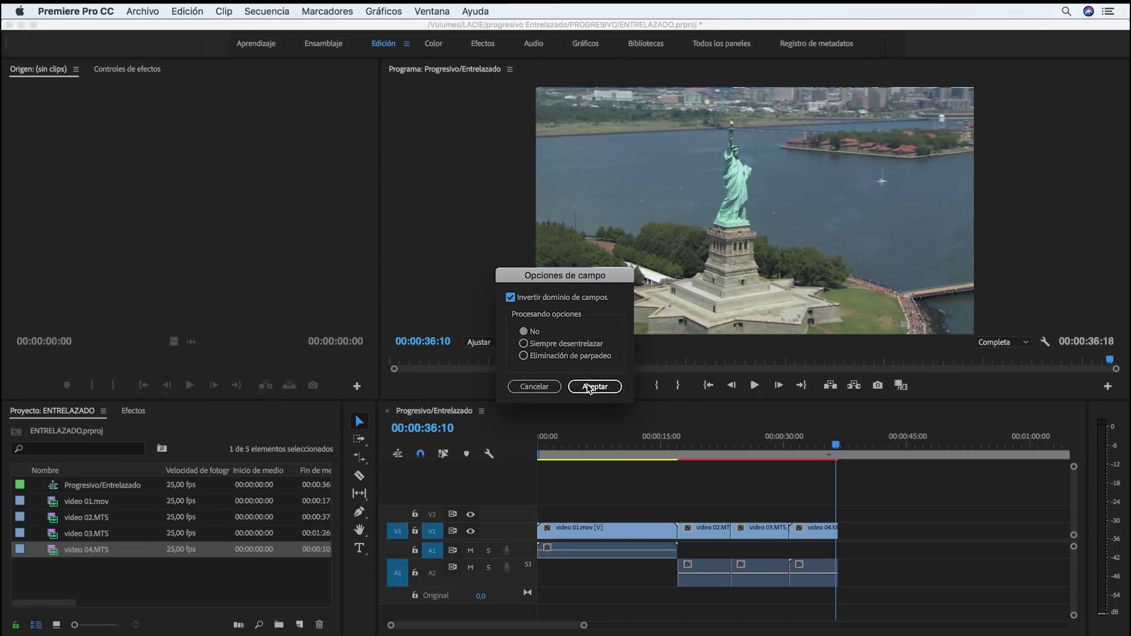
pyautogui.click(589, 386)
pyautogui.click(792, 443)
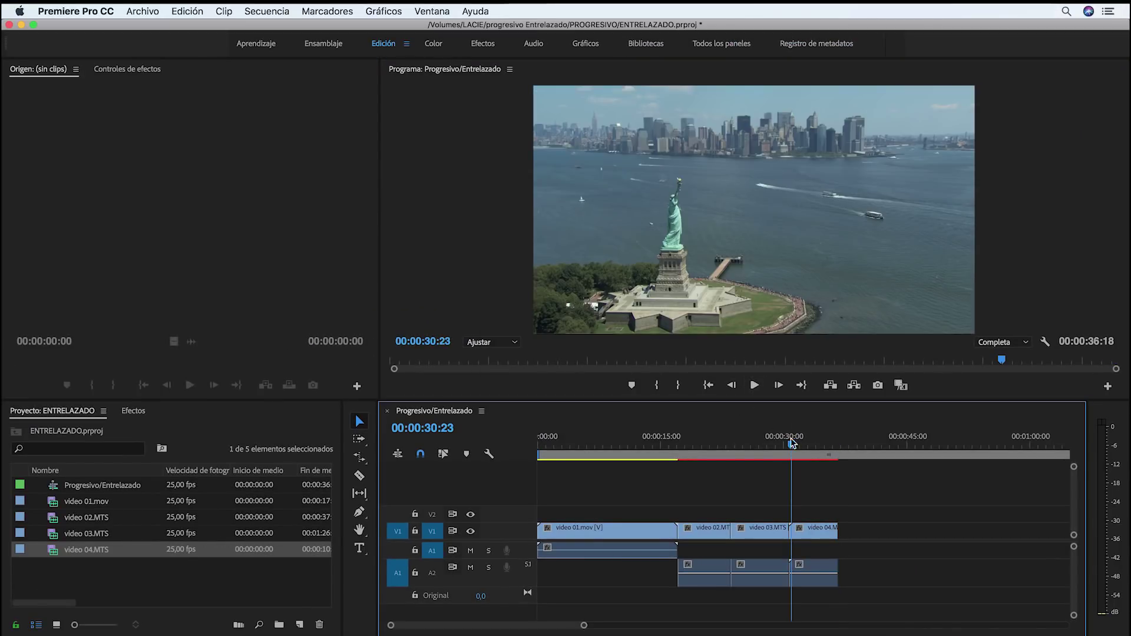
pyautogui.click(755, 386)
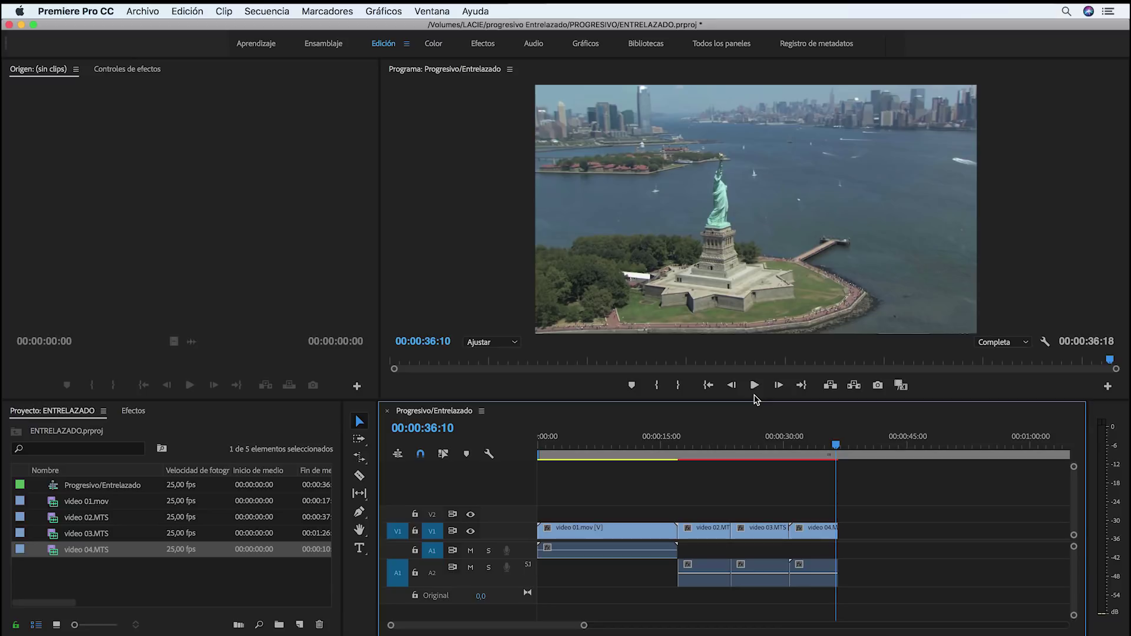
# Set the timeline clip video 03.MTS to Eliminación de parpadeo in its field options.
pyautogui.click(753, 532)
pyautogui.rightClick(758, 526)
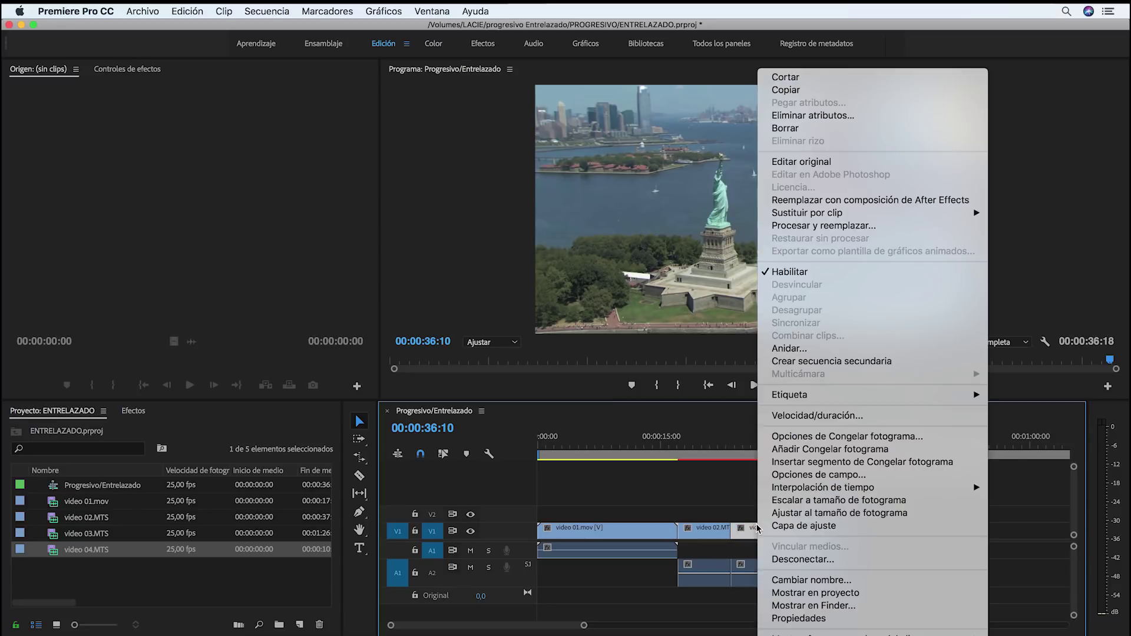
pyautogui.click(814, 480)
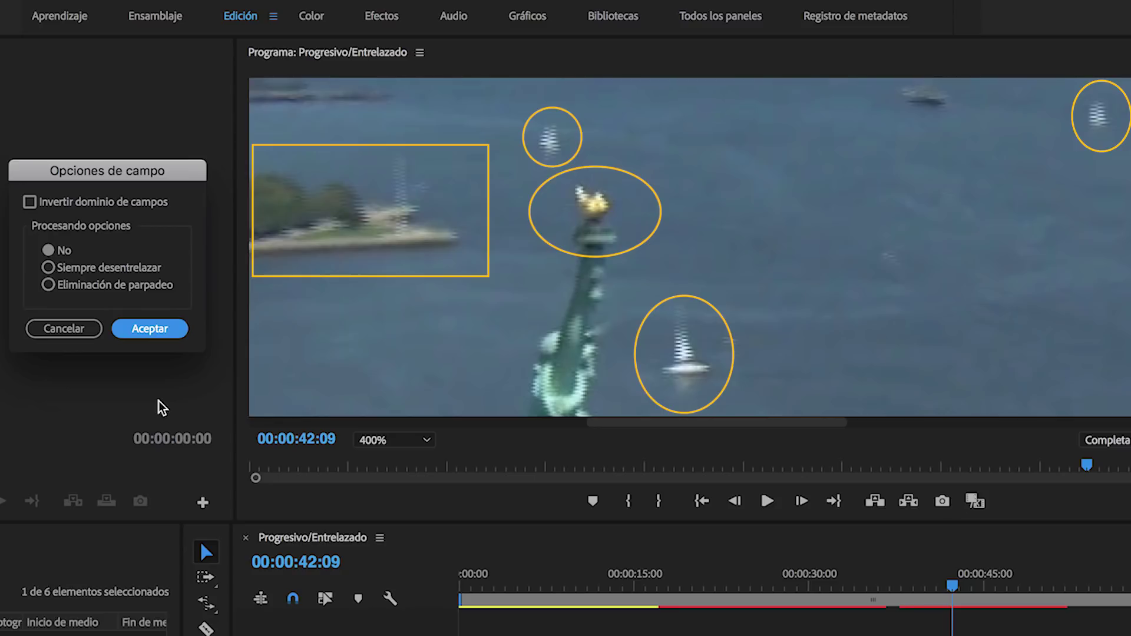
pyautogui.click(50, 286)
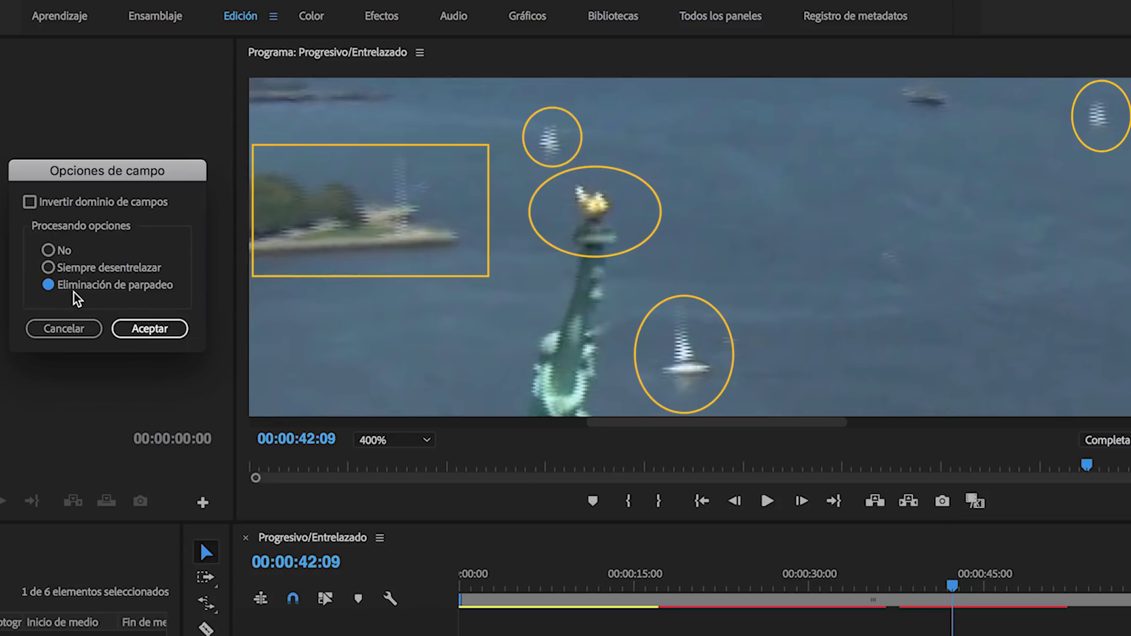
pyautogui.click(139, 328)
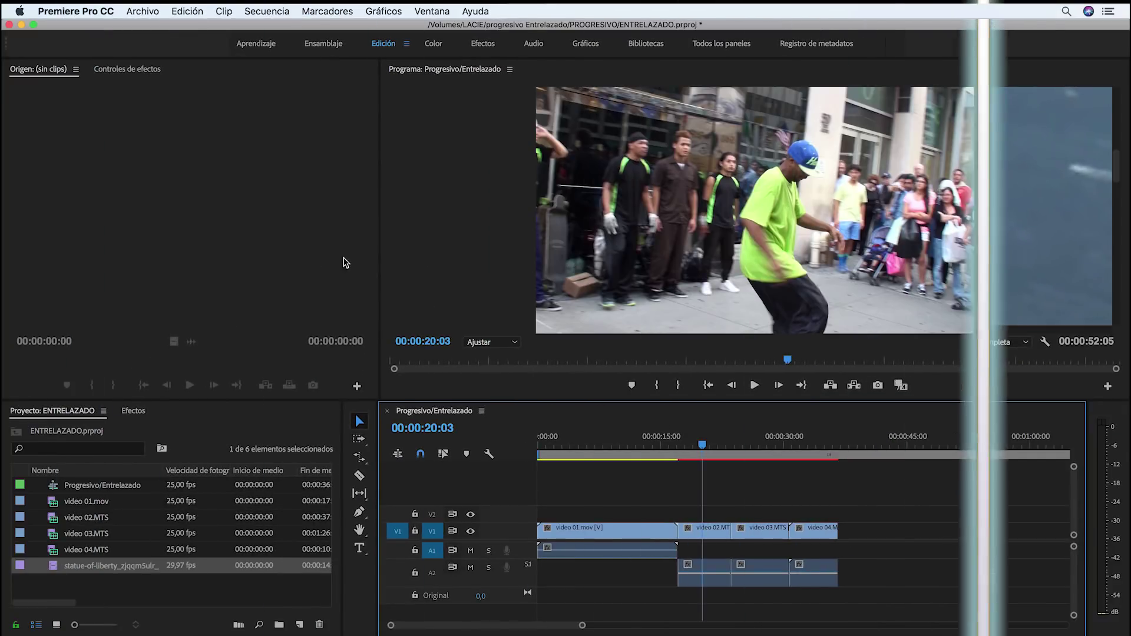
# Open the media export settings and unlock Orden de campos to choose its field order.
pyautogui.click(152, 13)
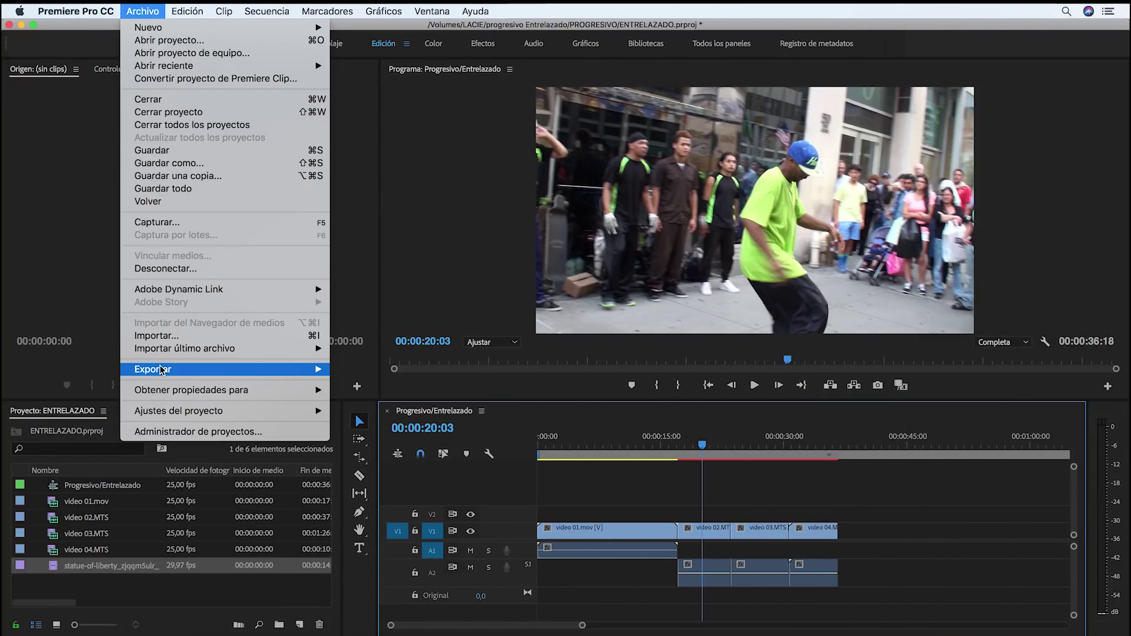
pyautogui.moveTo(296, 370)
pyautogui.click(357, 369)
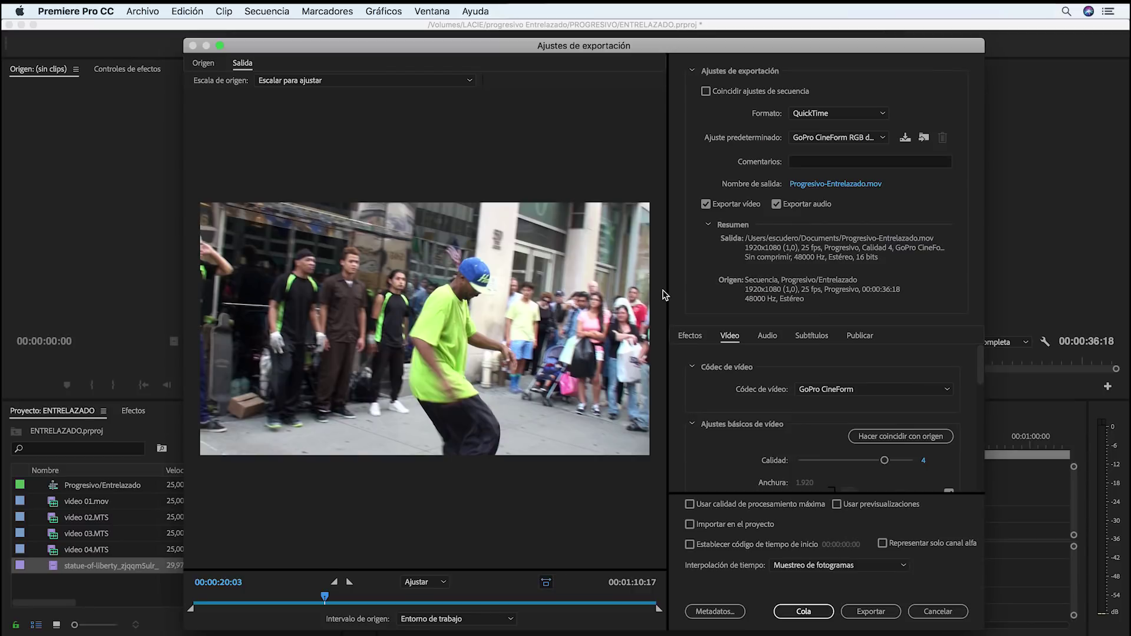
pyautogui.scroll(-5, 734, 383)
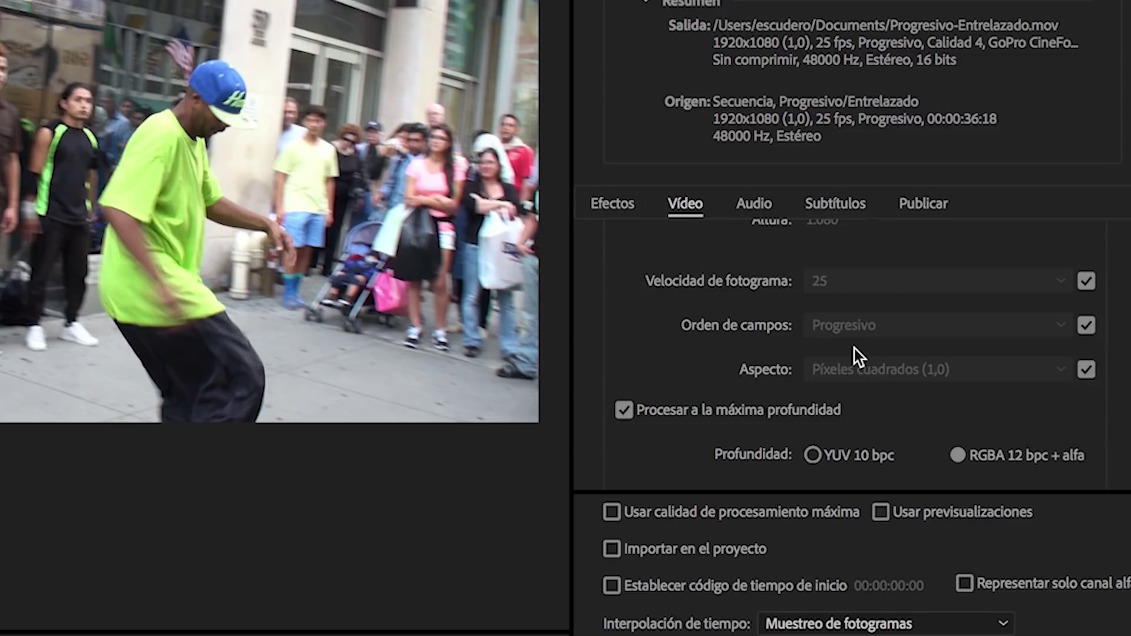
pyautogui.click(1086, 325)
pyautogui.click(1059, 327)
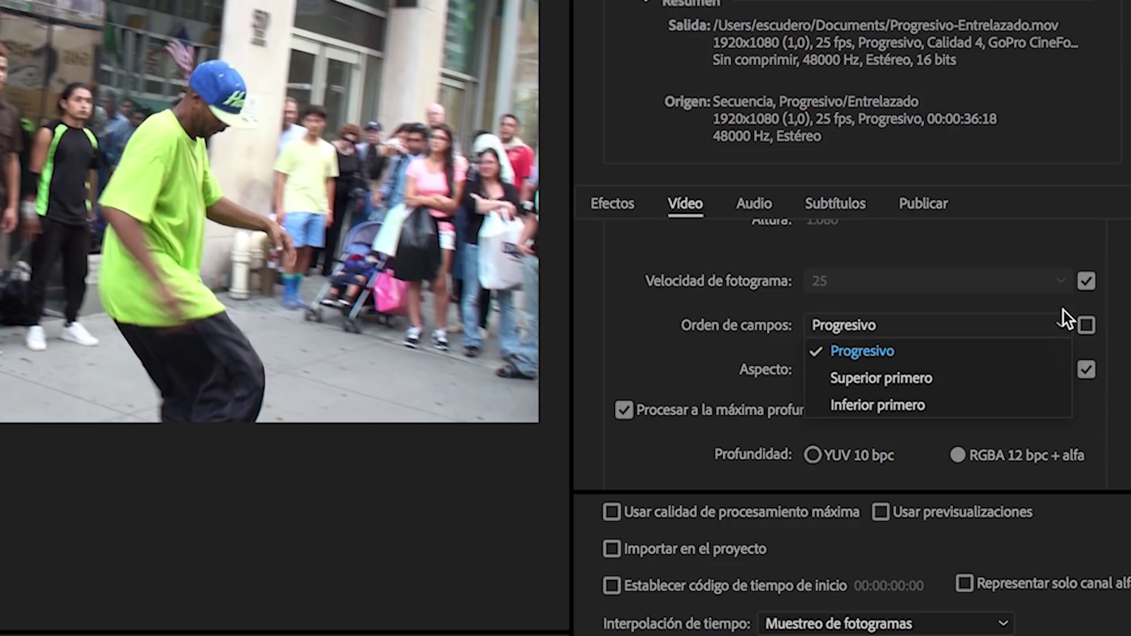